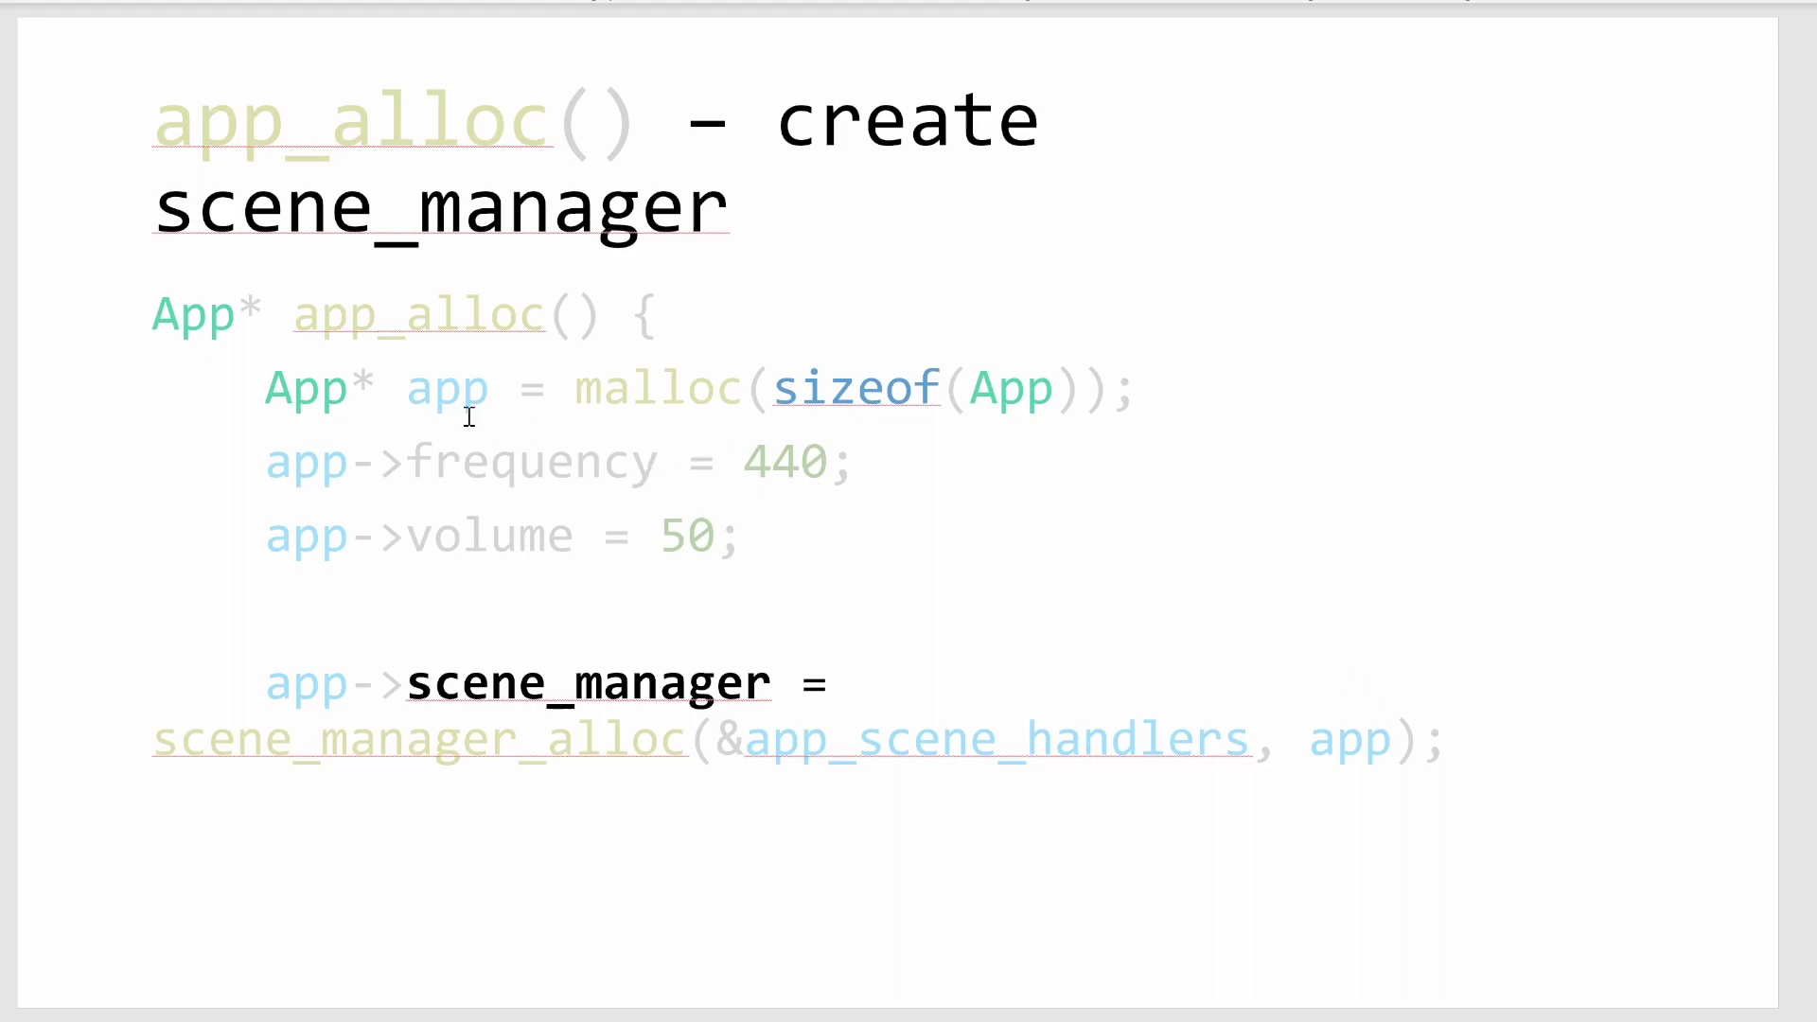
Advance the slideshow to the 'app_alloc() – create view_dispatcher' slide.
{"action": "key", "text": "Right"}
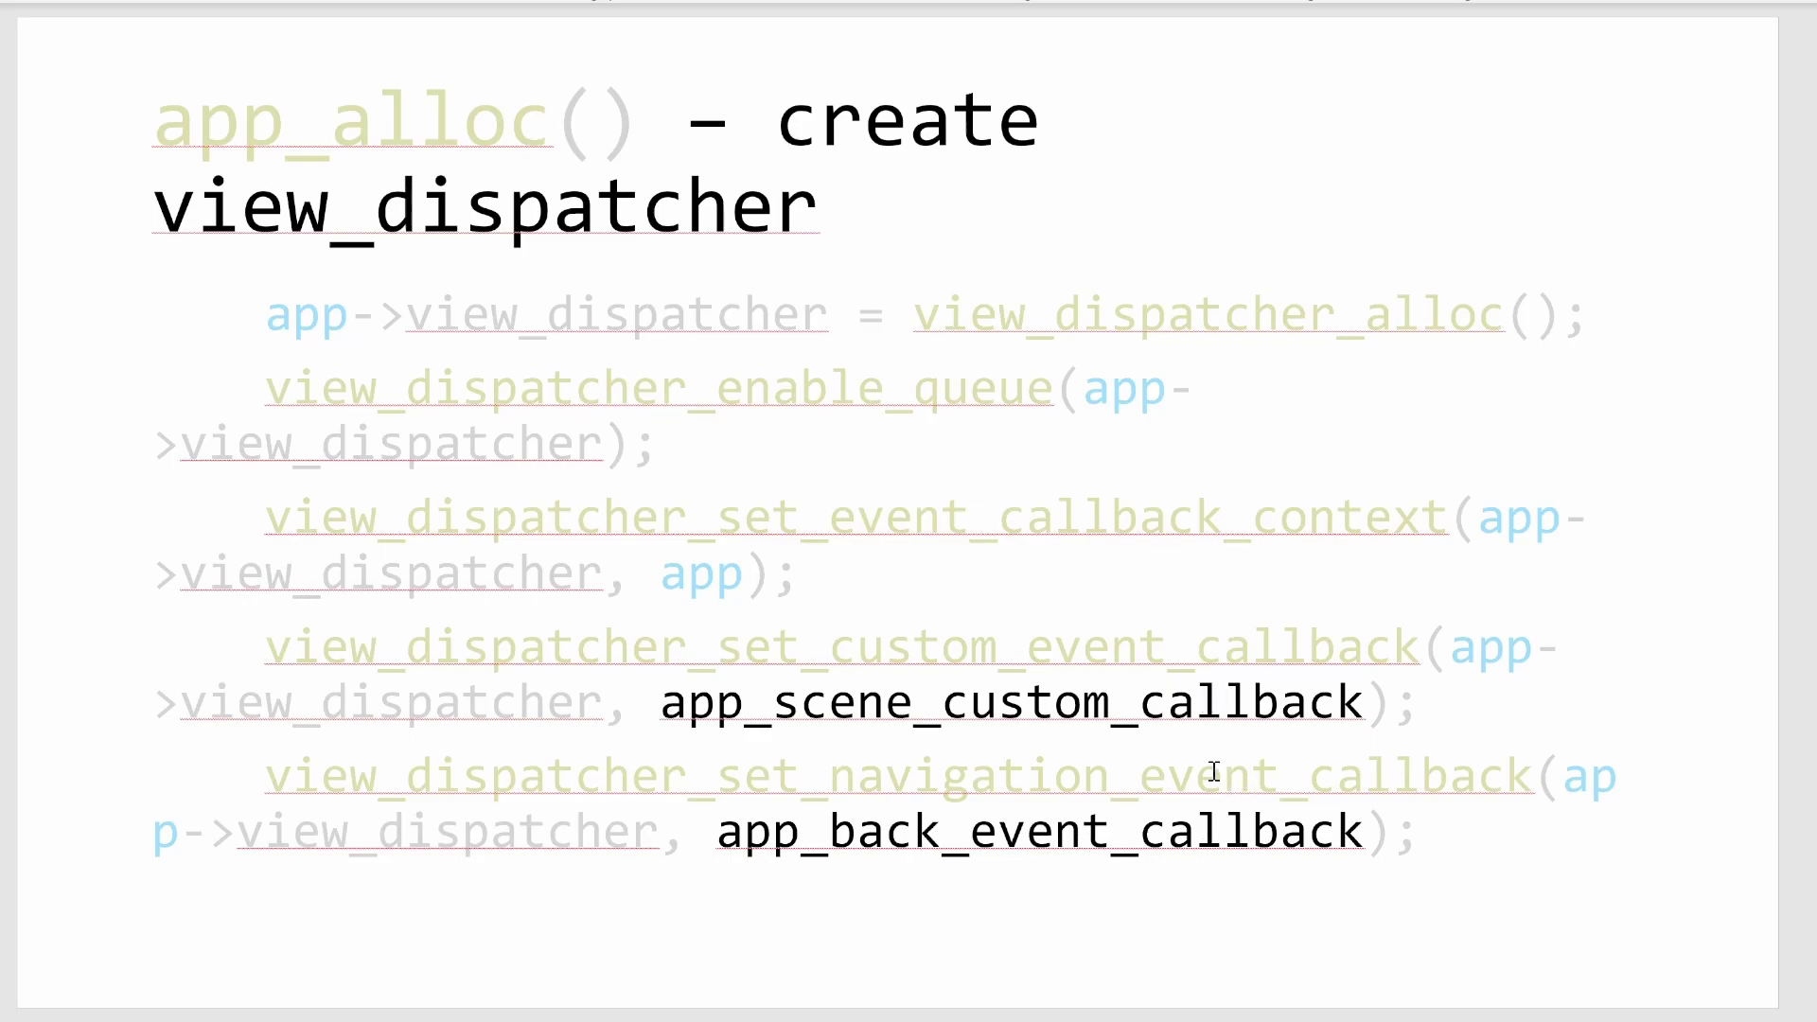
{"action": "key", "text": "Page_Down"}
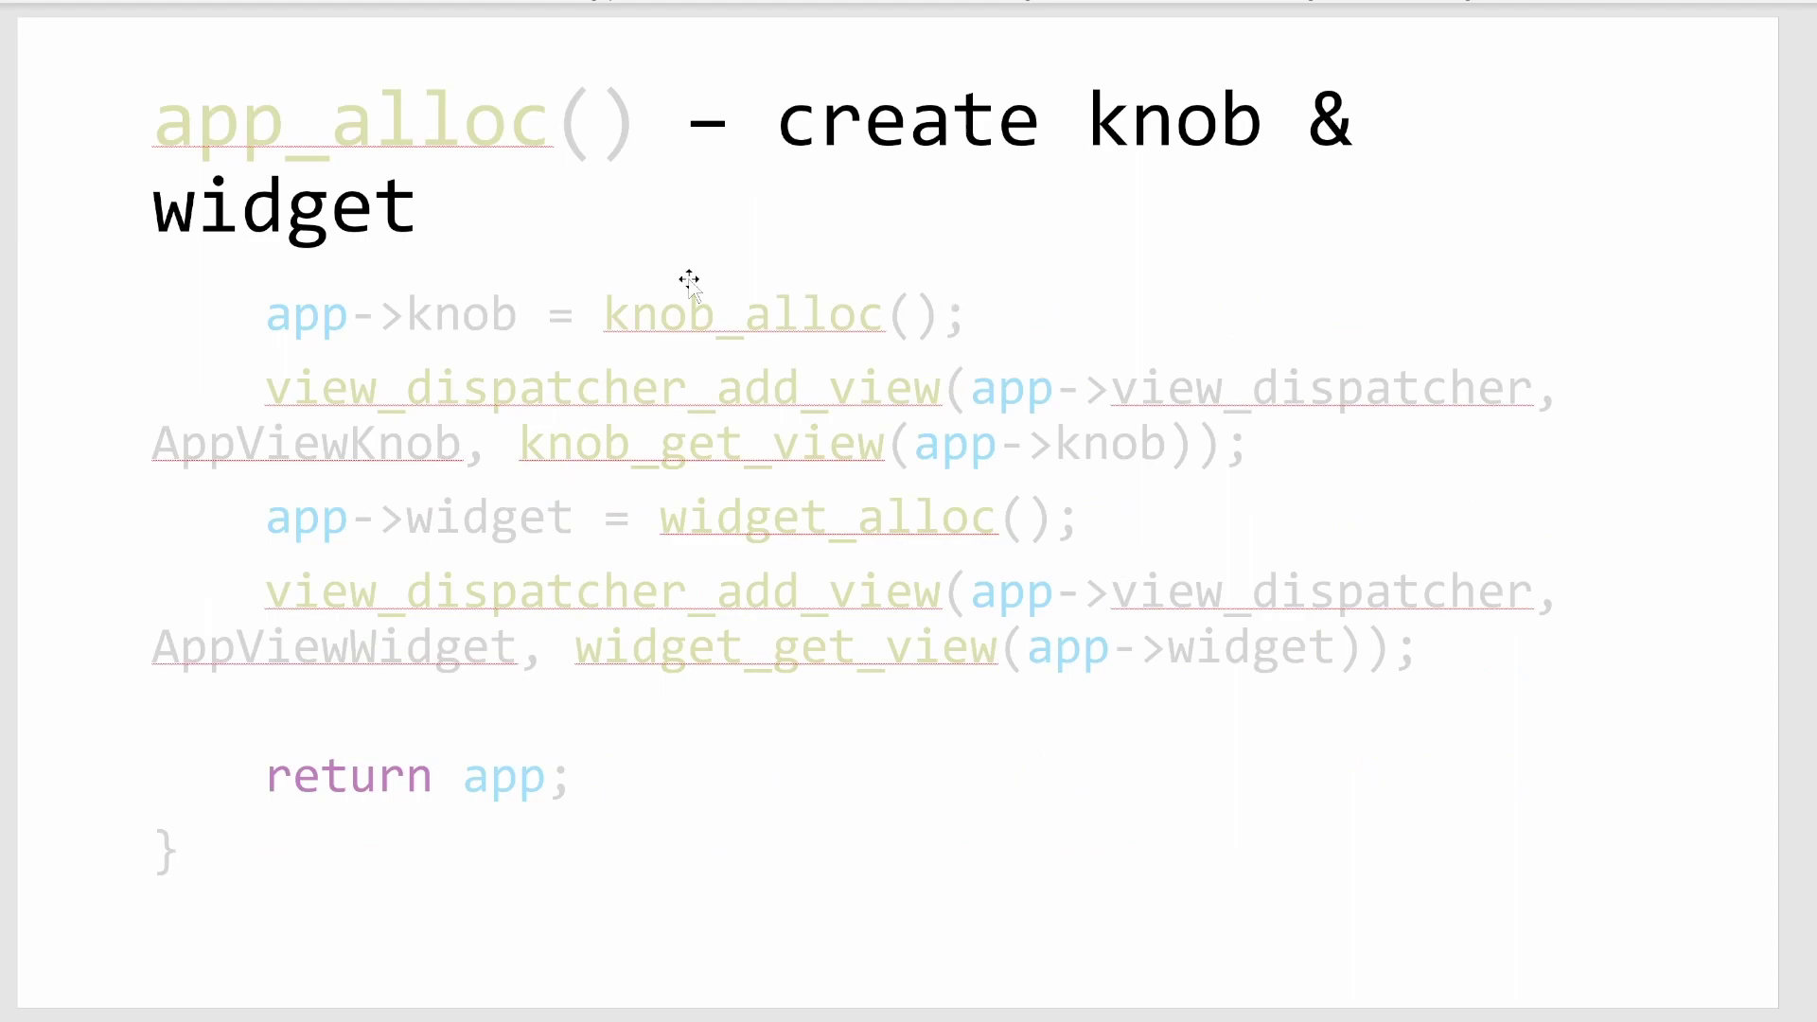